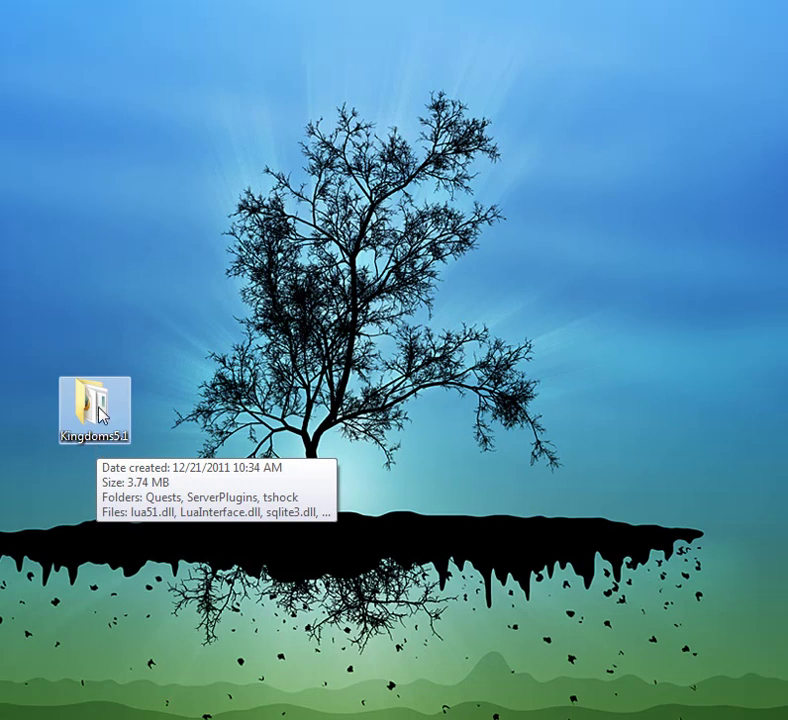
# Step: Open the Kingdoms5.1 folder on the desktop to view its server files and TerrariaServer.exe
pyautogui.doubleClick(98, 410)
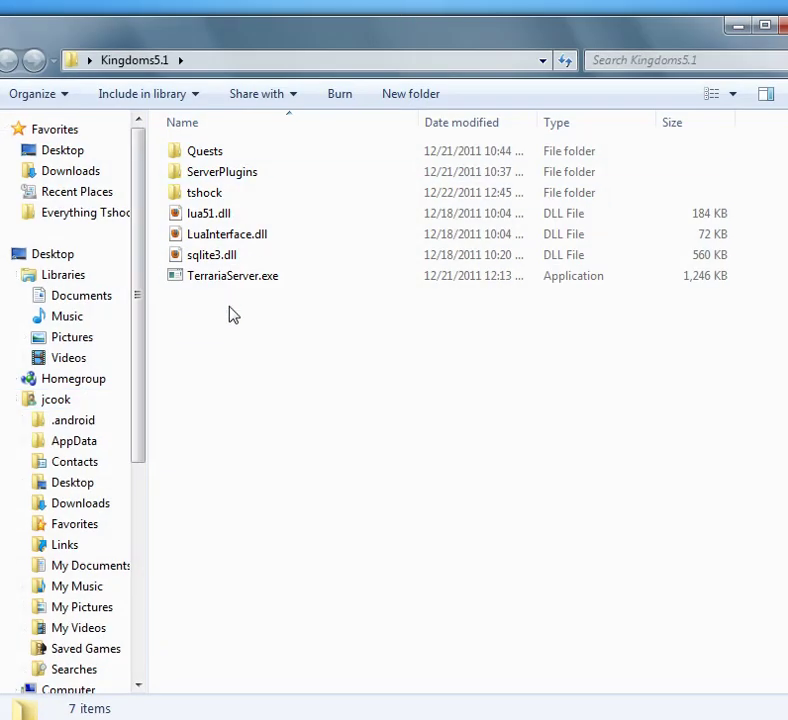
pyautogui.moveTo(230, 287)
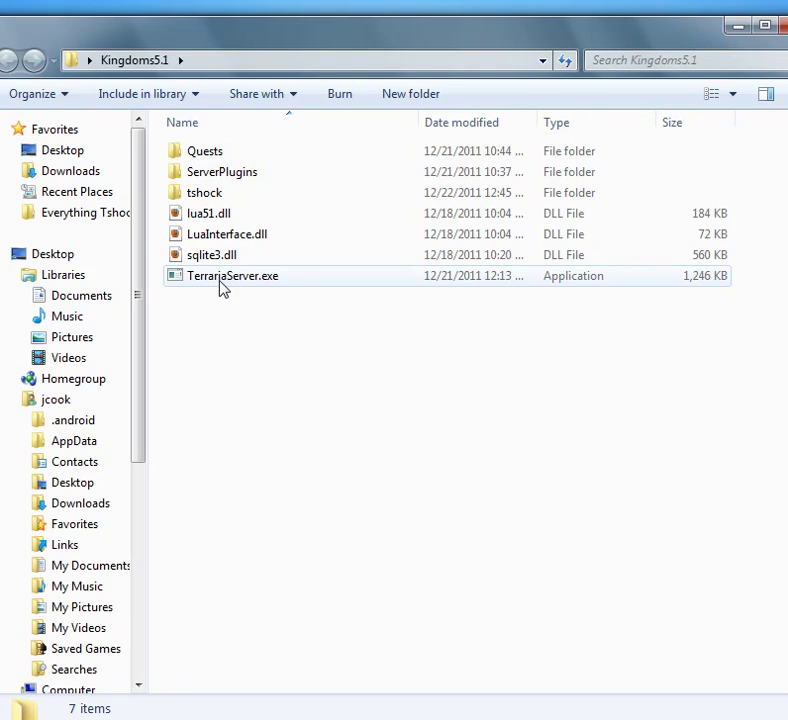
# Step: Launch TerrariaServer.exe and select world 1, Kingdoms5.0, in the console
pyautogui.doubleClick(223, 279)
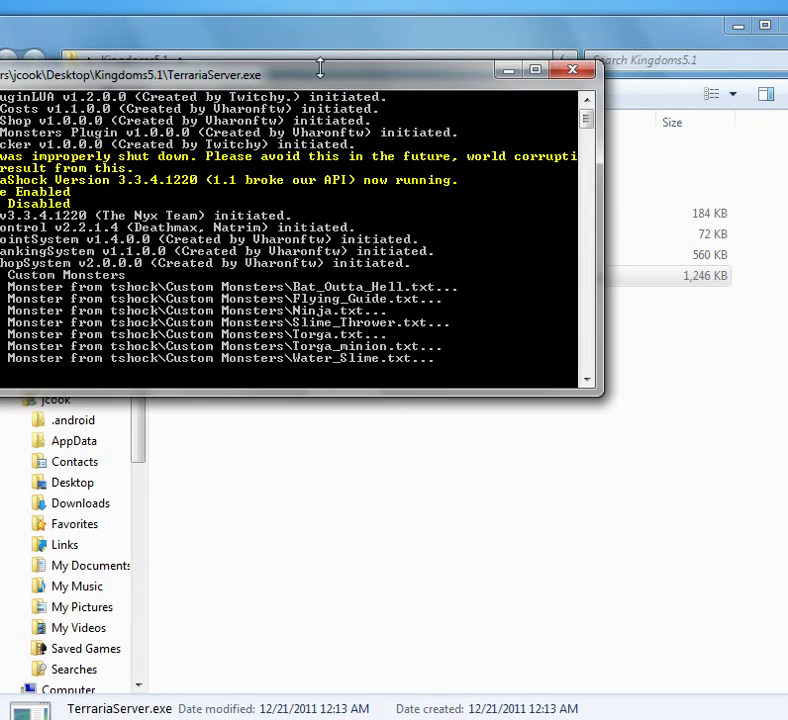
pyautogui.moveTo(321, 83); pyautogui.dragTo(441, 73)
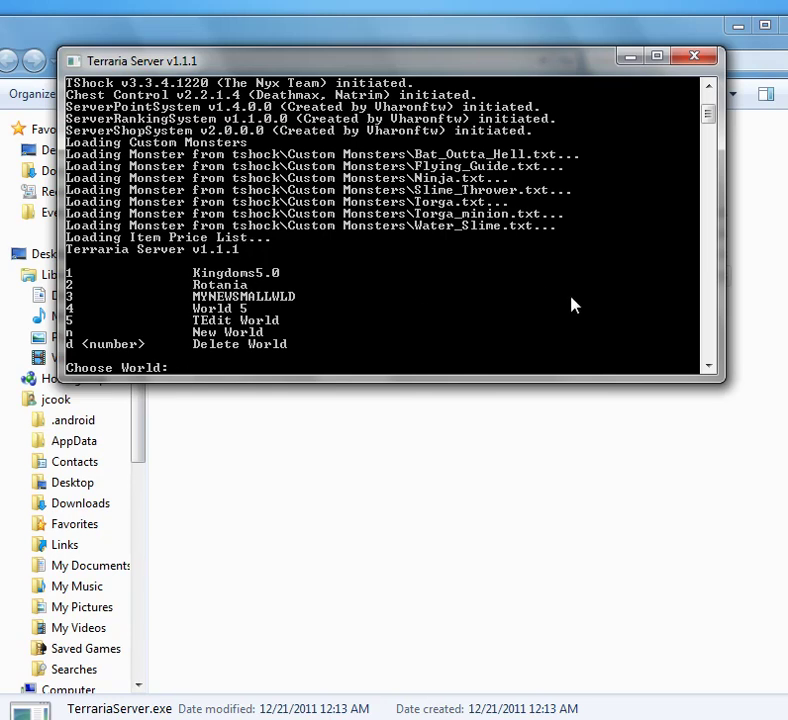
pyautogui.press('Return')
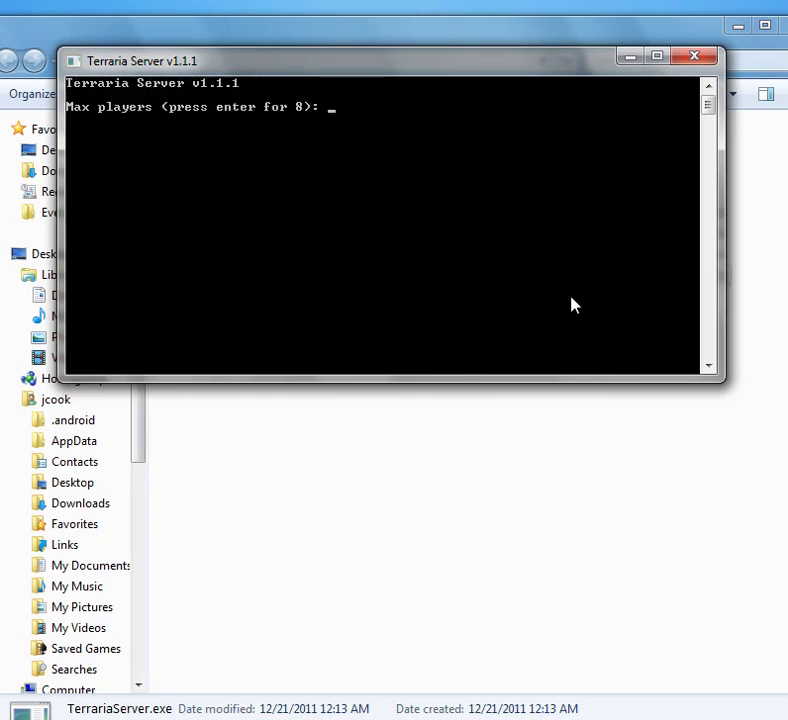
# Step: Accept the default max players, port 7777 and password settings to host Kingdoms5.0
pyautogui.press('Return')
pyautogui.press('Return')
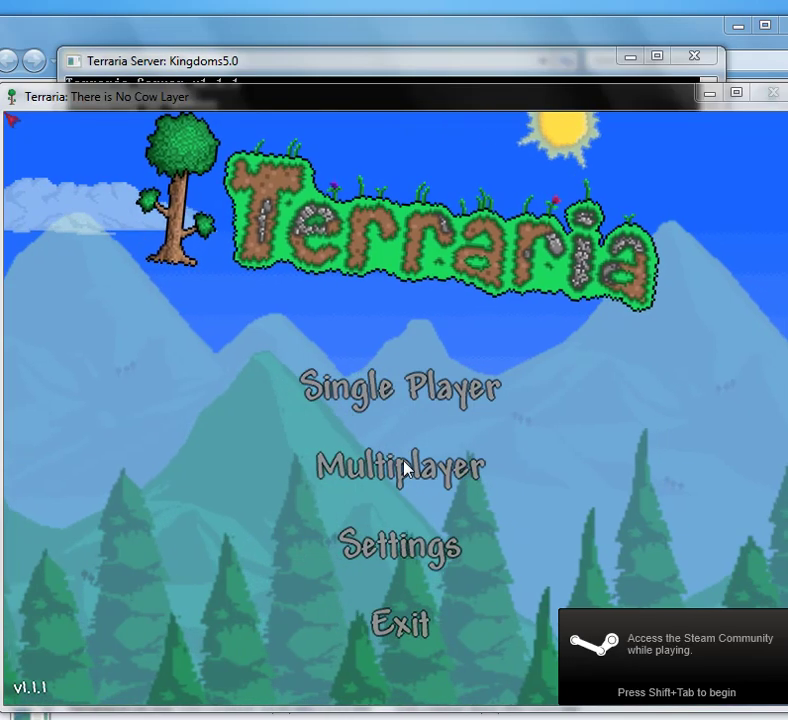
# Step: Join the server at localhost with a character through Multiplayer > Join
pyautogui.click(404, 468)
pyautogui.click(399, 388)
pyautogui.click(382, 475)
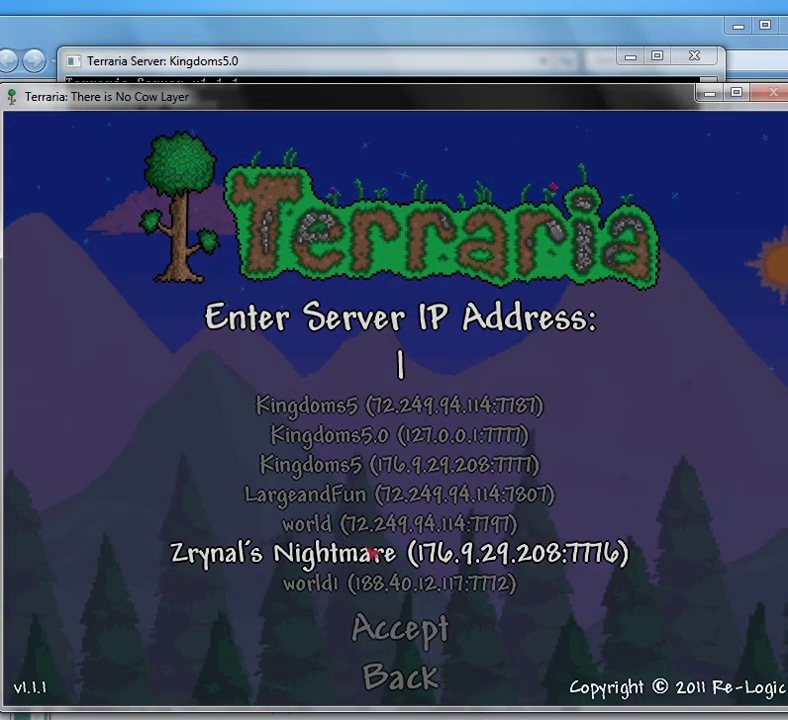
pyautogui.write('localhost')
pyautogui.press('Return')
pyautogui.press('Return')
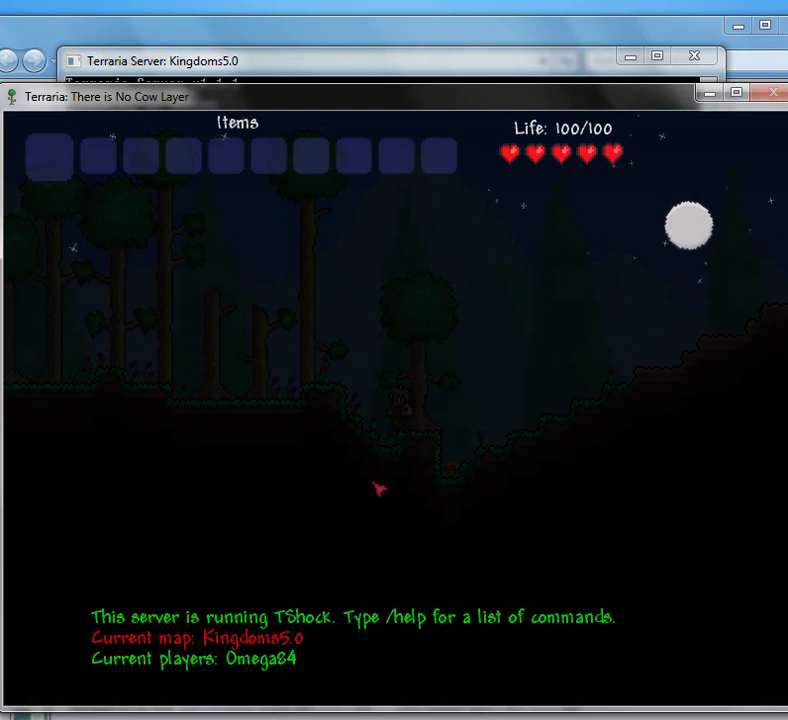
# Step: Rearrange the Terraria and server console windows so the superadmin auth code is readable
pyautogui.press('a')
pyautogui.press('d')
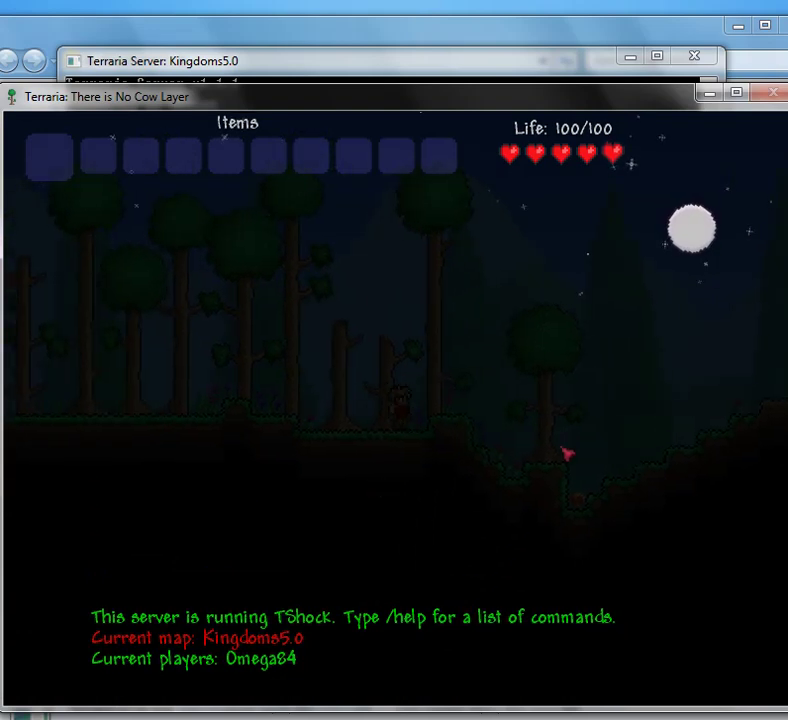
pyautogui.moveTo(658, 112); pyautogui.dragTo(683, 210)
pyautogui.moveTo(498, 67); pyautogui.dragTo(400, 0)
pyautogui.moveTo(660, 195); pyautogui.dragTo(639, 74)
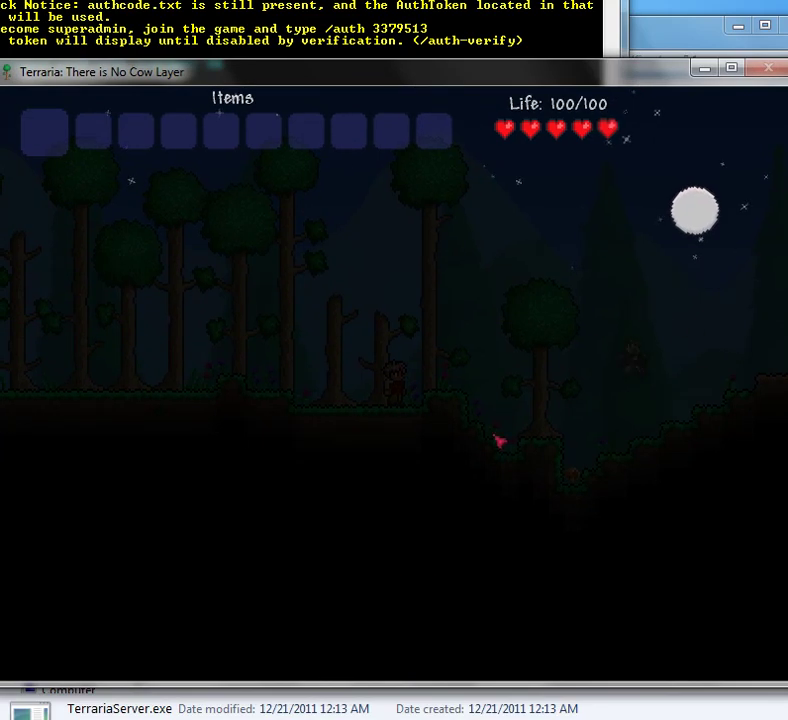
pyautogui.press('Return')
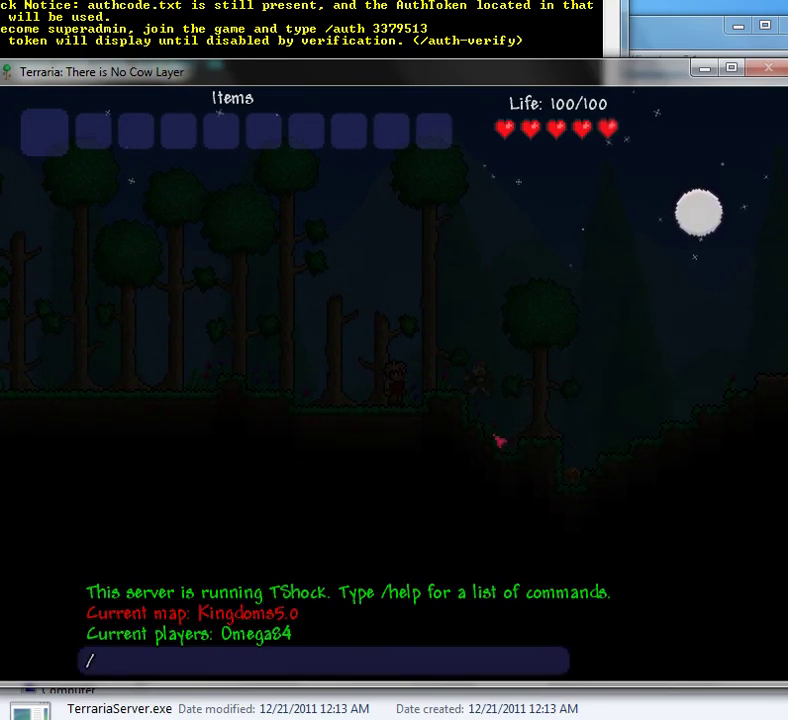
# Step: Run /auth with the console's auth code to make this IP superadmin
pyautogui.write('auth')
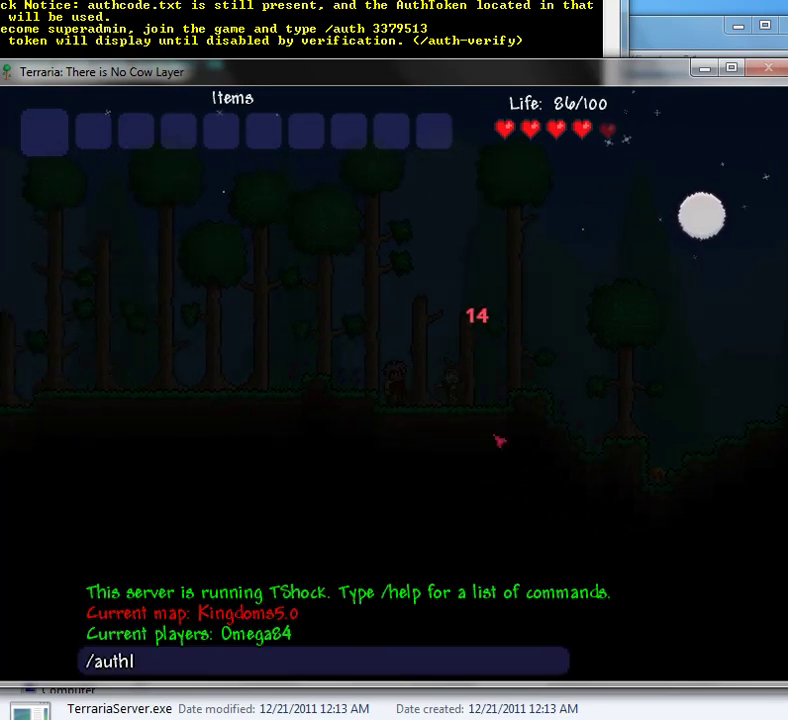
pyautogui.write(' 33')
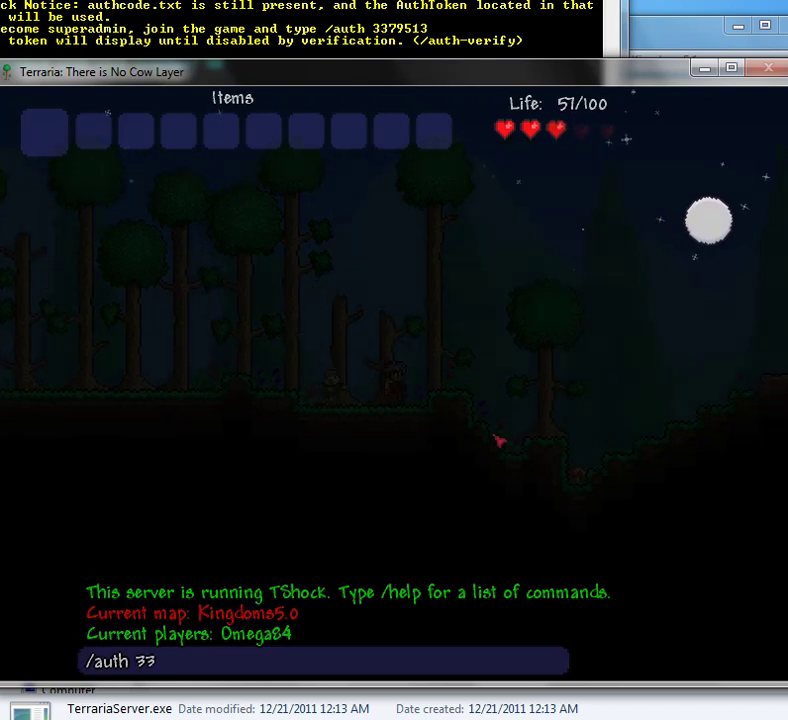
pyautogui.write('79513')
pyautogui.press('Return')
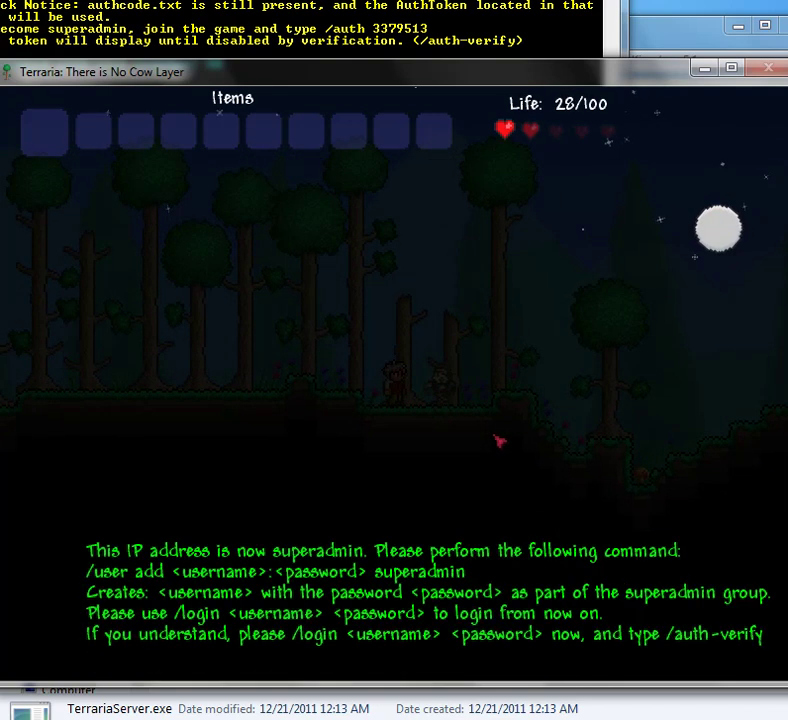
pyautogui.press('Return')
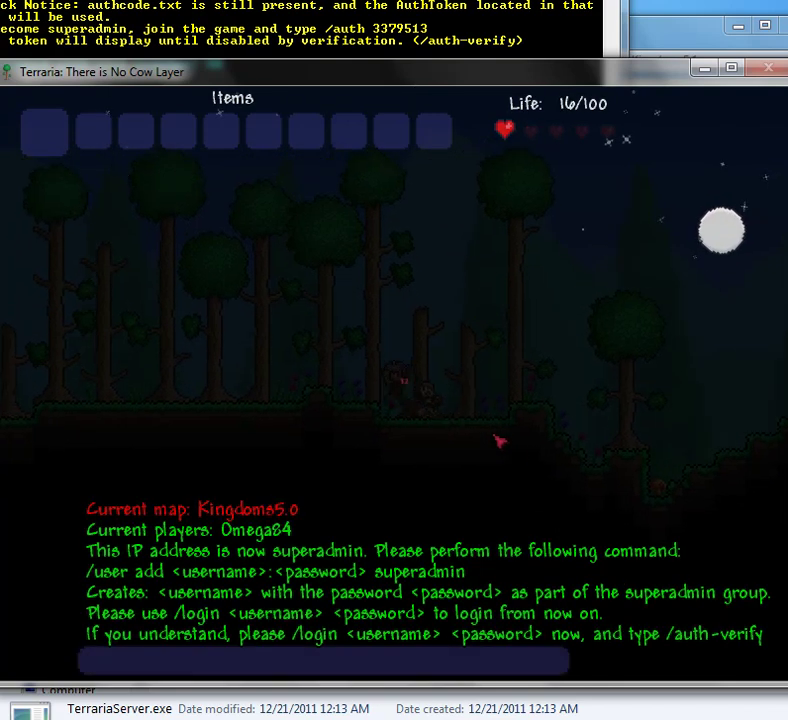
# Step: Create the account 'omega' with its password in the superadmin group using /user add
pyautogui.write('/l')
pyautogui.press('BackSpace')
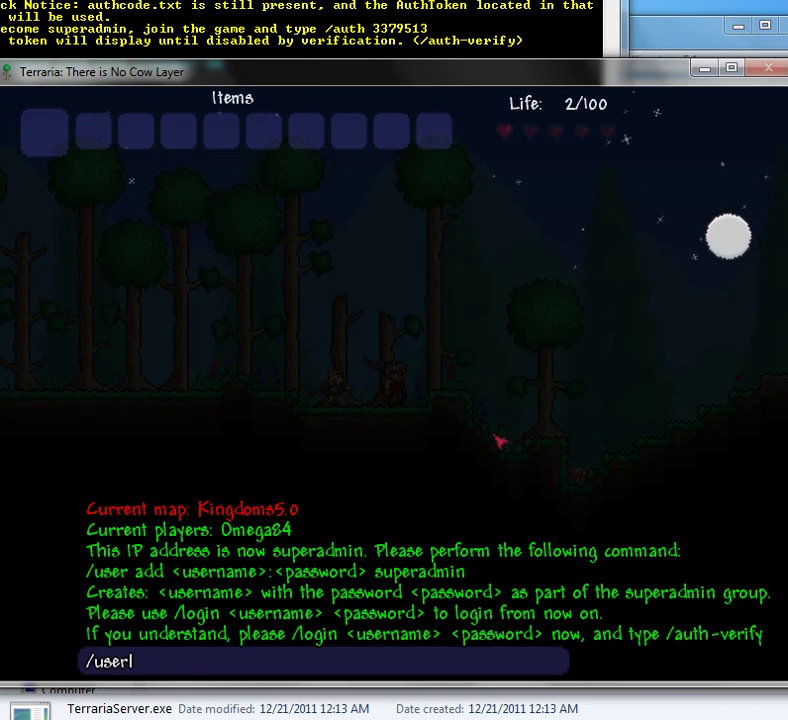
pyautogui.write('user add ')
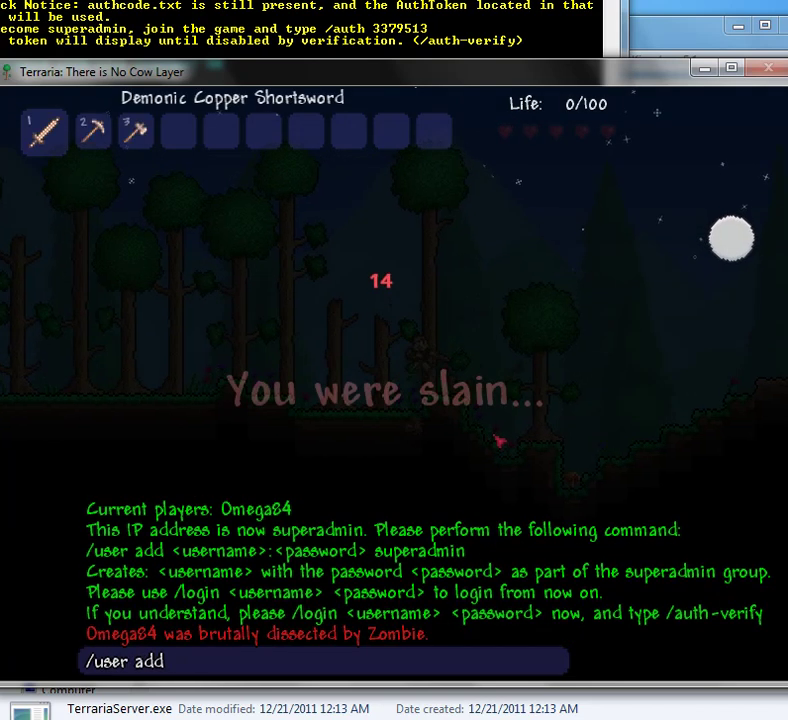
pyautogui.write('omel')
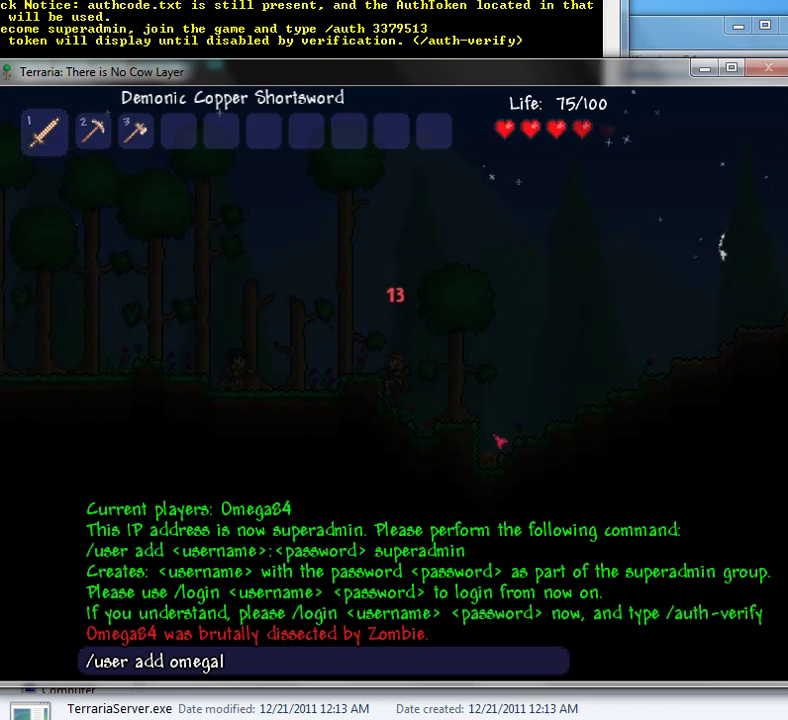
pyautogui.write('l')
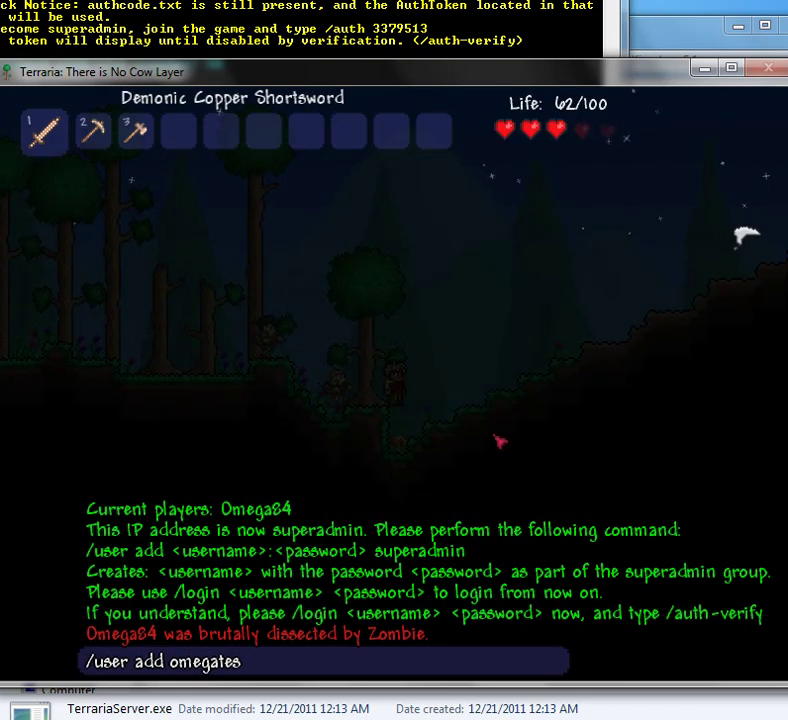
pyautogui.write('esting')
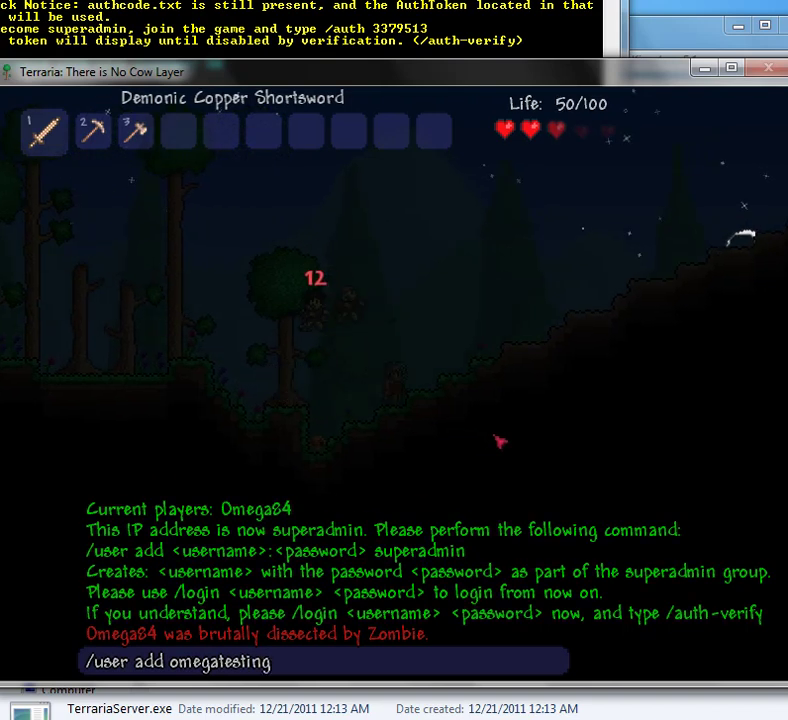
pyautogui.press('BackSpace')
pyautogui.press('BackSpace')
pyautogui.press('BackSpace')
pyautogui.press('BackSpace')
pyautogui.press('BackSpace')
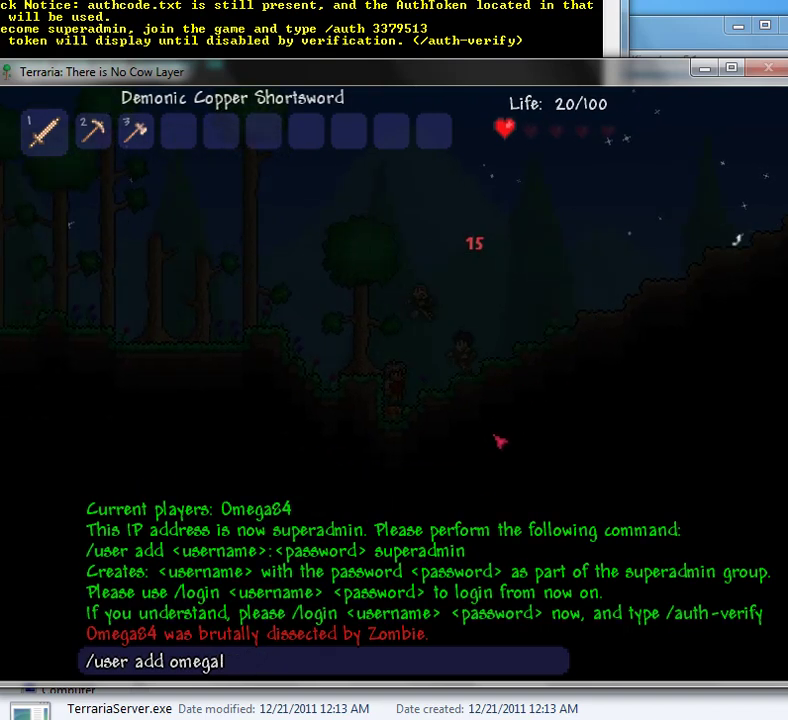
pyautogui.write(':')
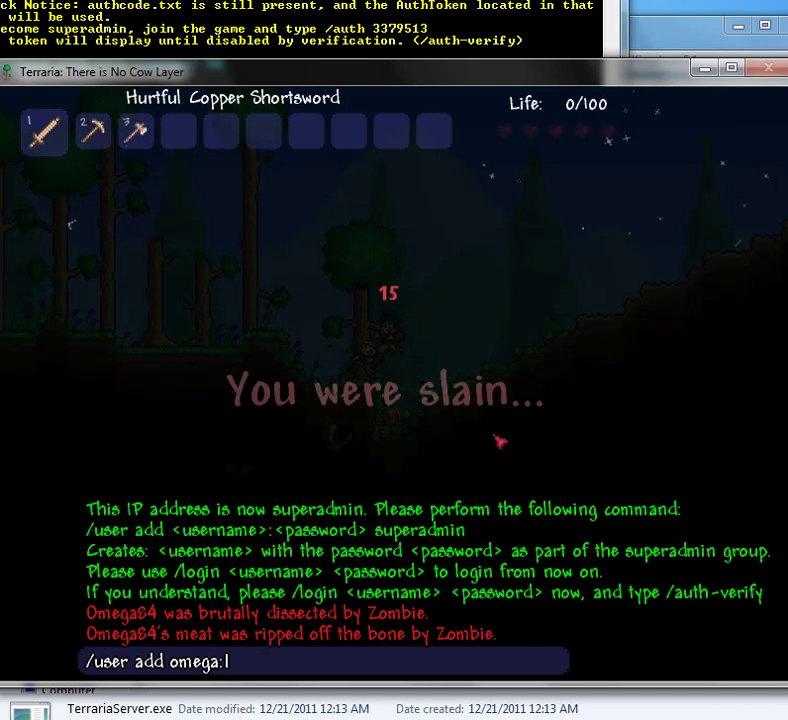
pyautogui.write('ttemp ')
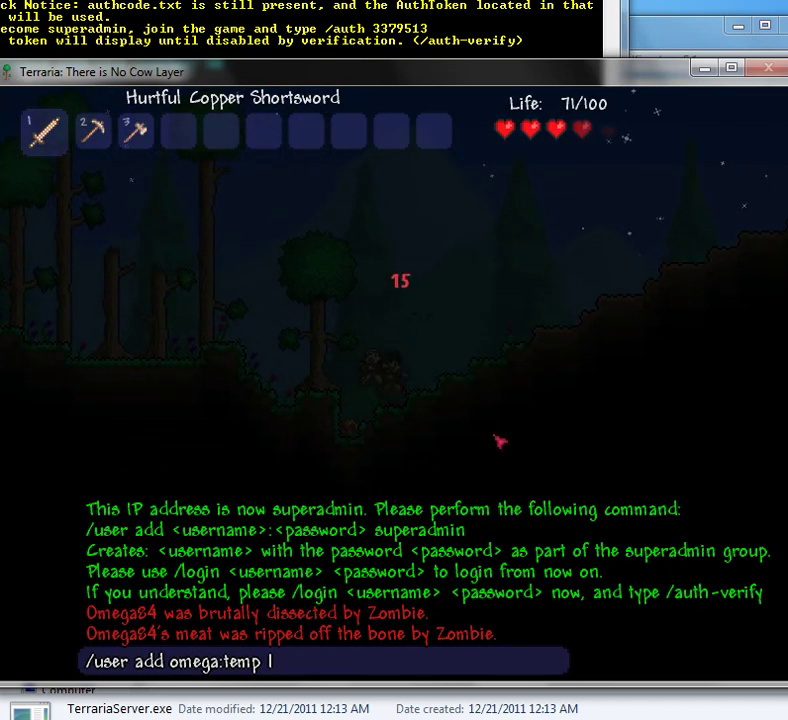
pyautogui.write('superadmin')
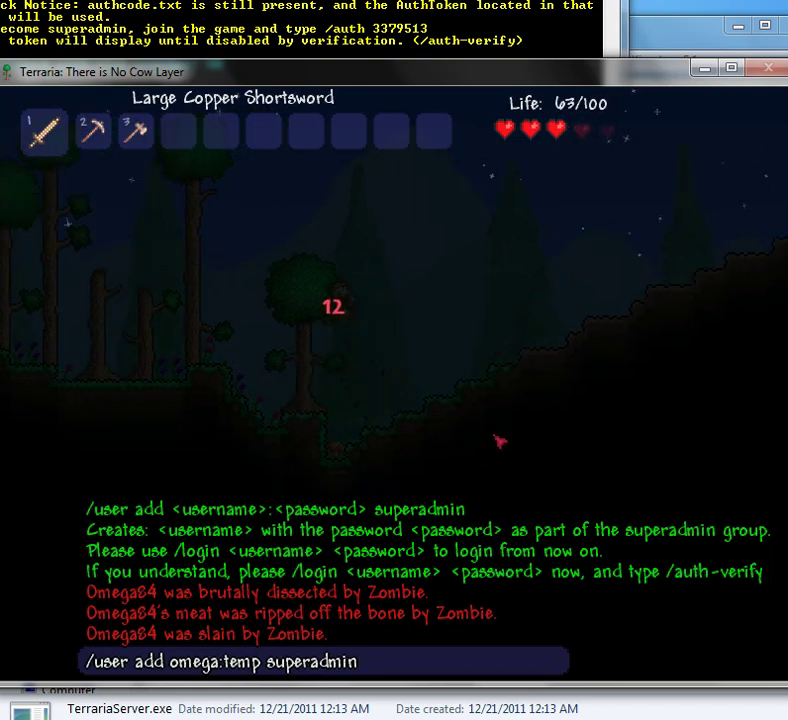
pyautogui.press('Return')
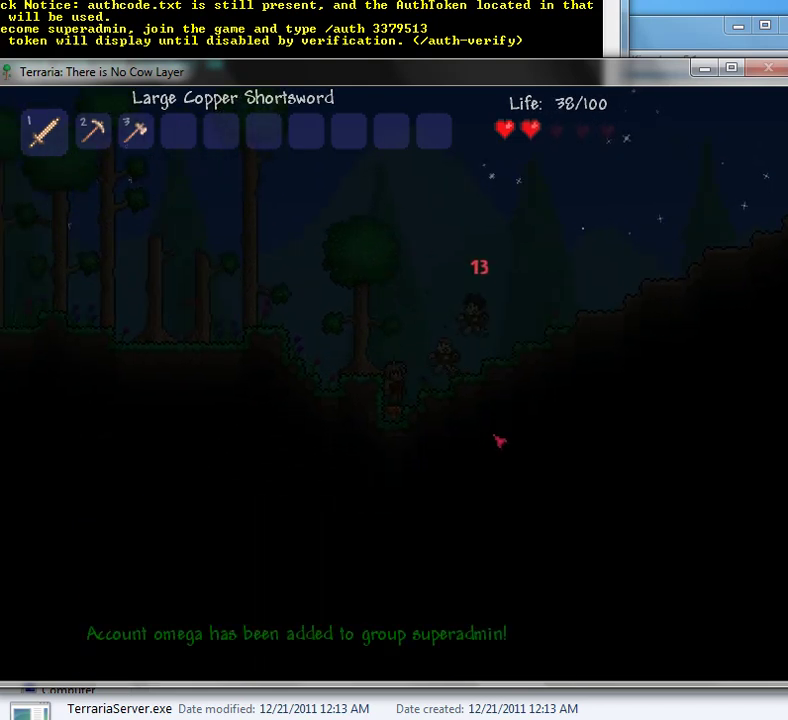
# Step: Log in as 'omega' with /login, retrying after an incorrect password
pyautogui.press('Return')
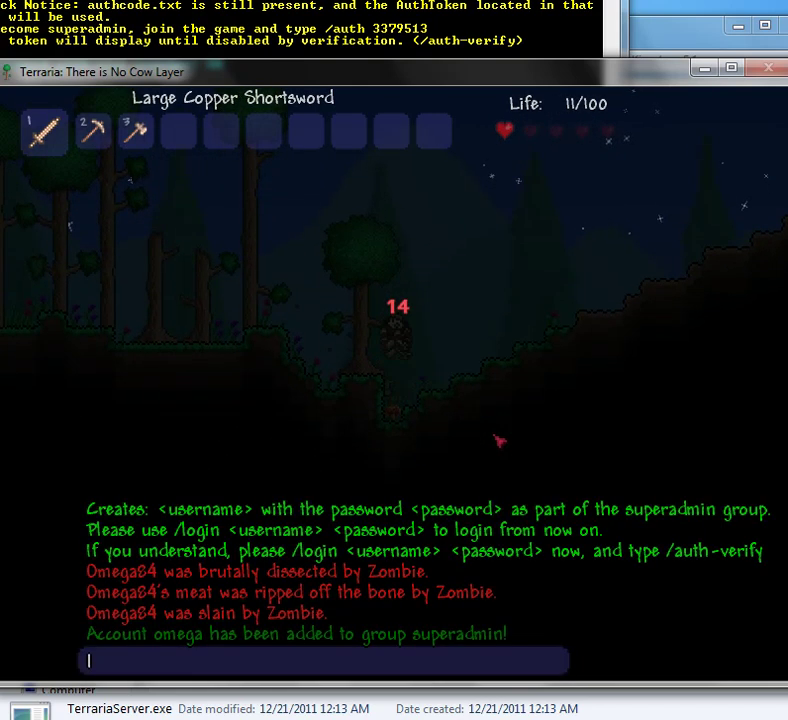
pyautogui.write('/login')
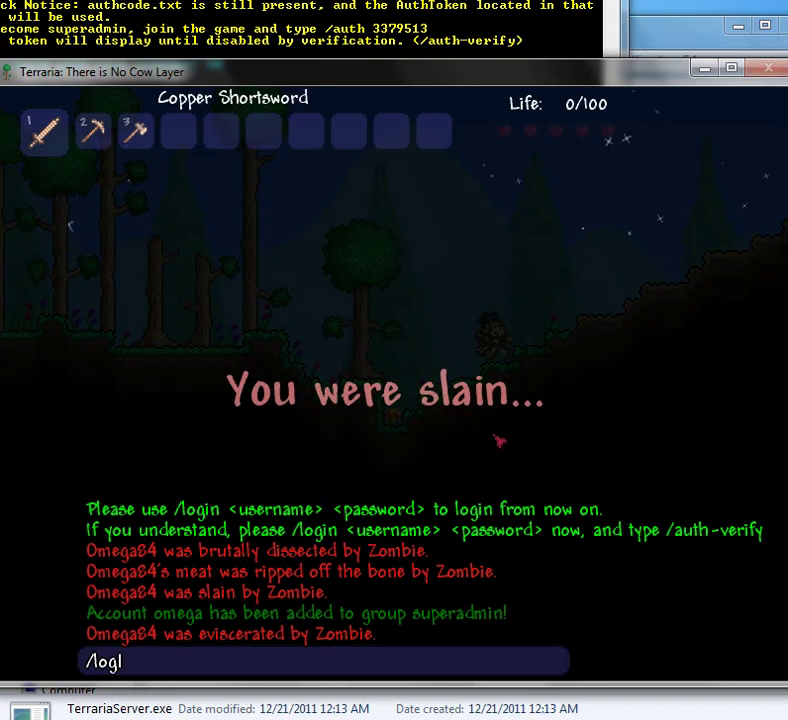
pyautogui.write(' omega')
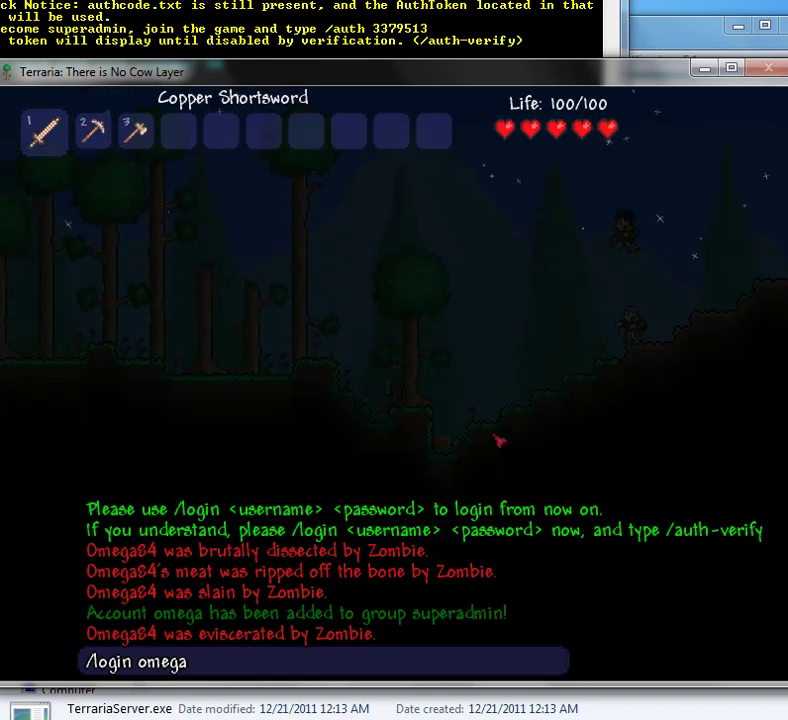
pyautogui.write(' test')
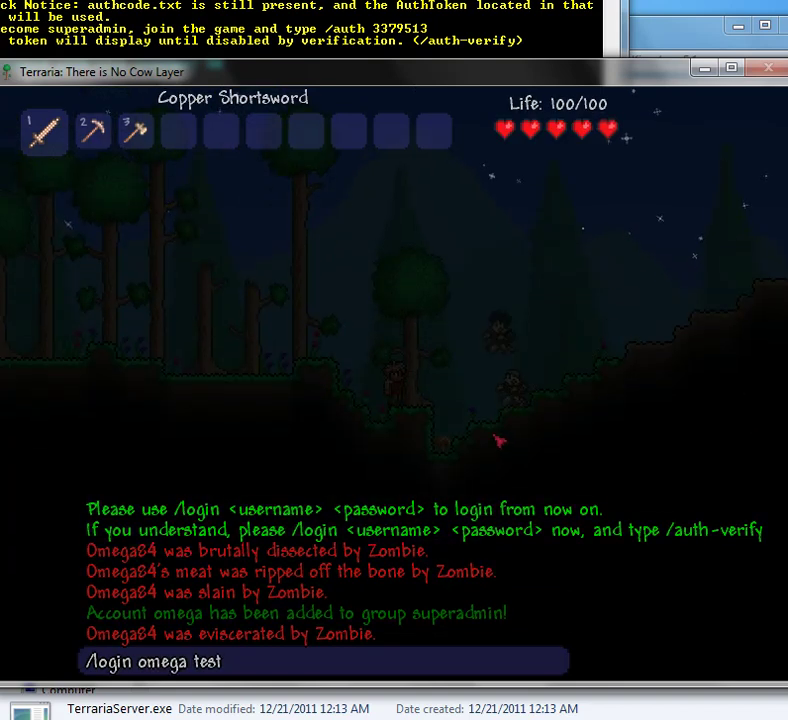
pyautogui.press('Return')
pyautogui.press('Return')
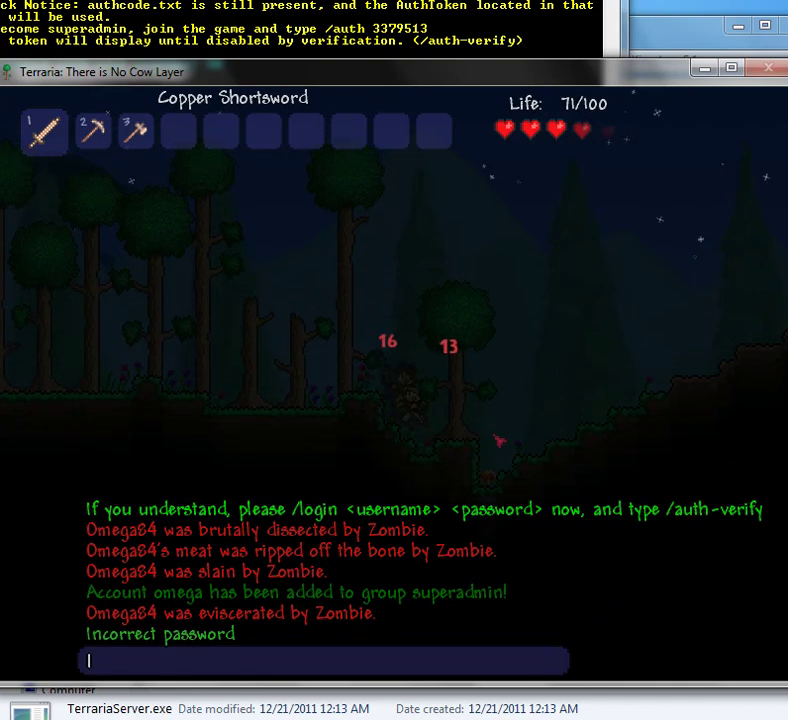
pyautogui.write('/l')
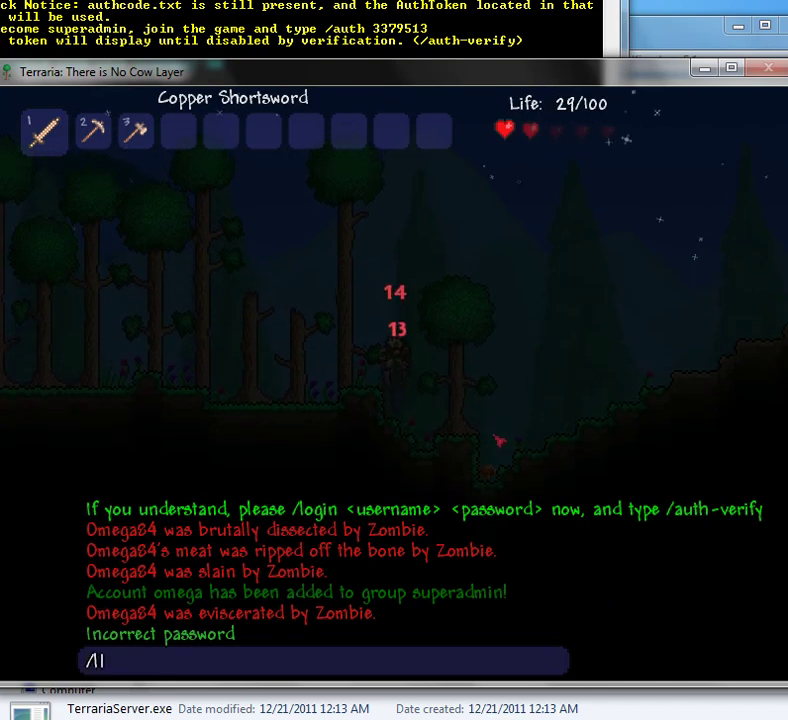
pyautogui.write('ogin l/login ome')
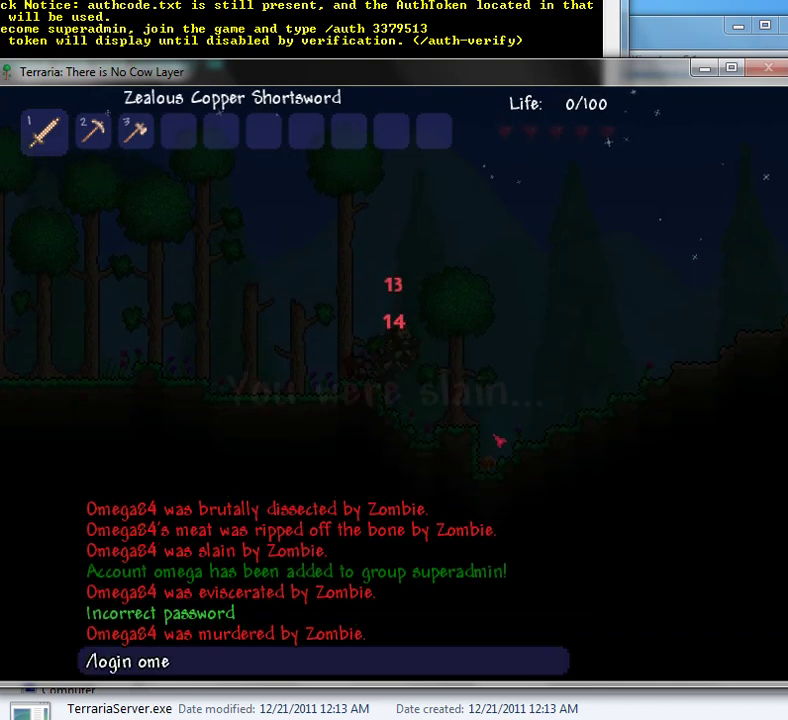
pyautogui.write('ga temp')
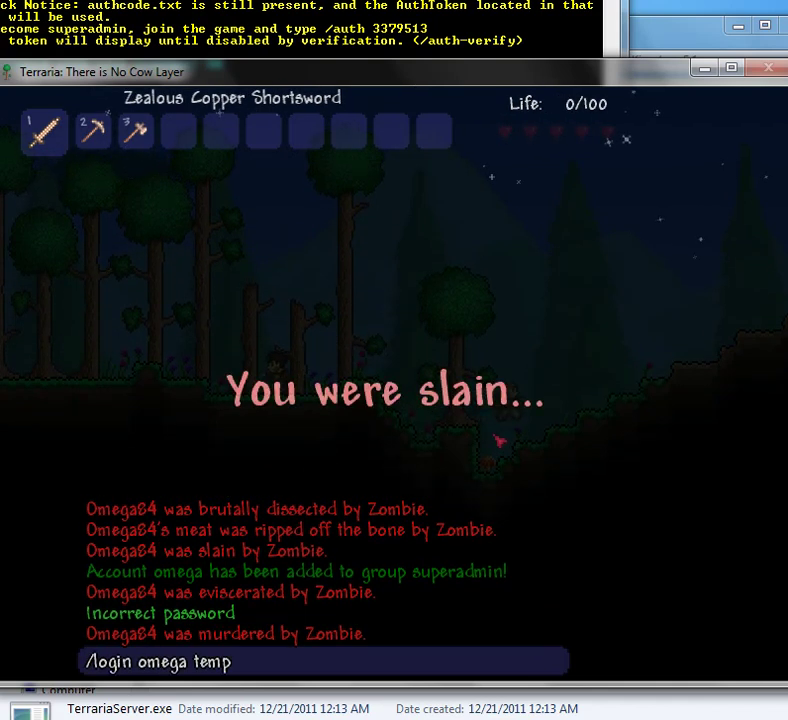
pyautogui.press('Return')
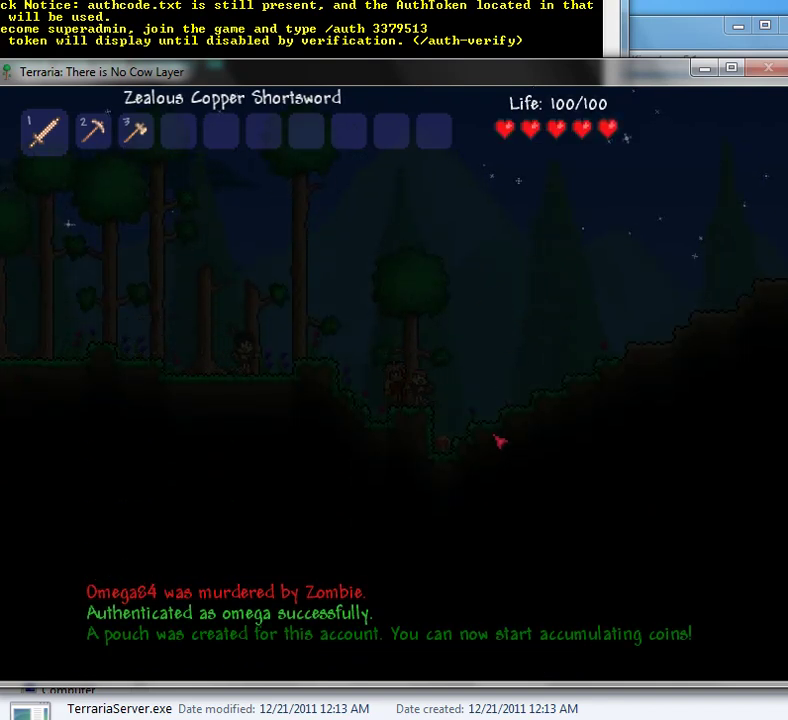
# Step: Run /auth-verify to verify the account and turn off the auth system
pyautogui.press('Return')
pyautogui.write('/auth')
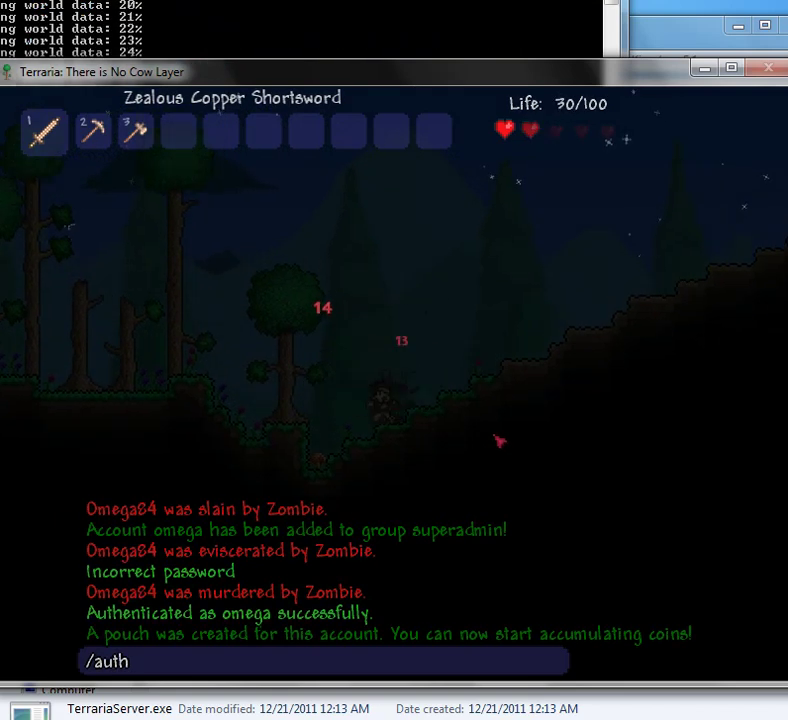
pyautogui.write('-verify')
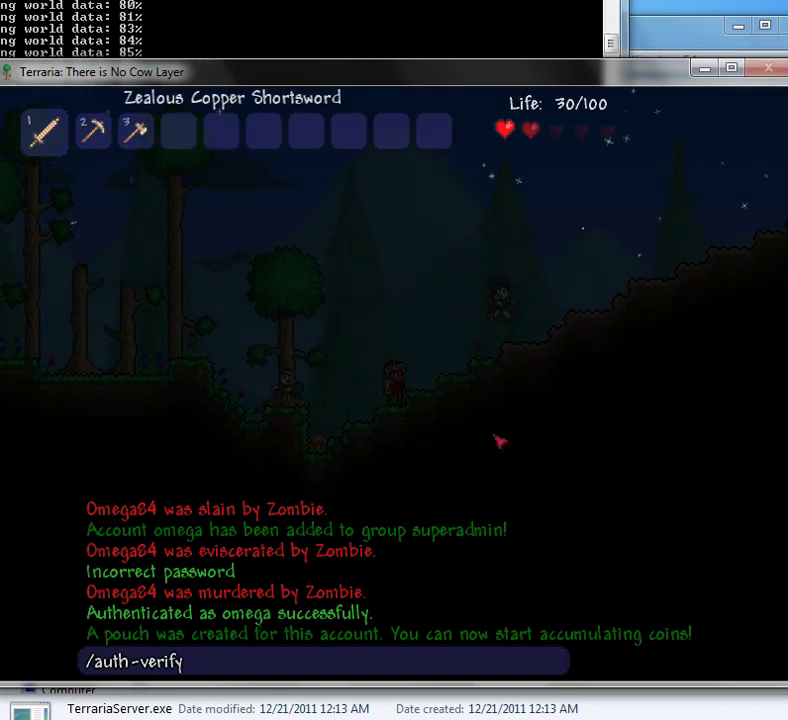
pyautogui.press('Return')
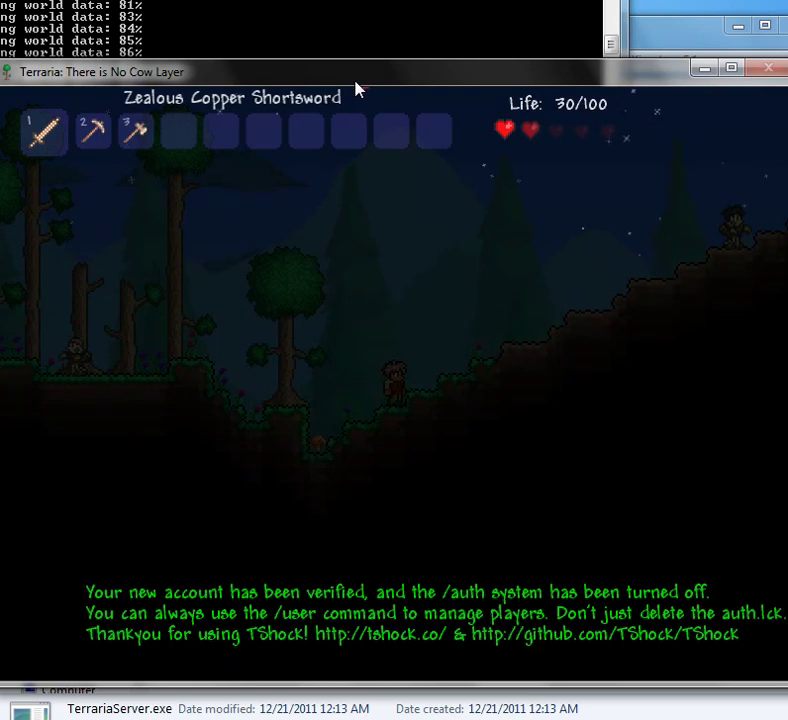
pyautogui.moveTo(355, 82); pyautogui.dragTo(363, 436)
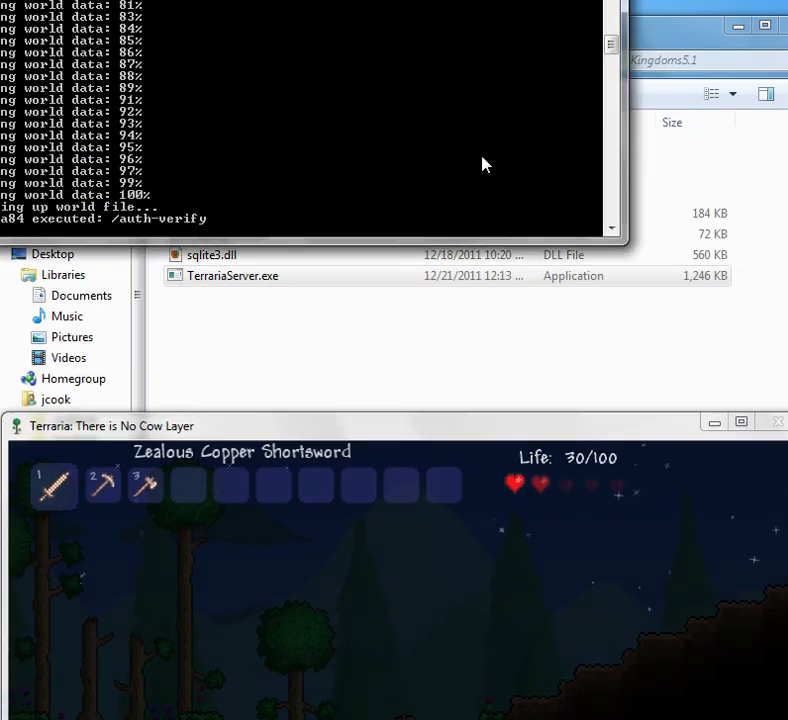
pyautogui.moveTo(462, 0); pyautogui.dragTo(545, 150)
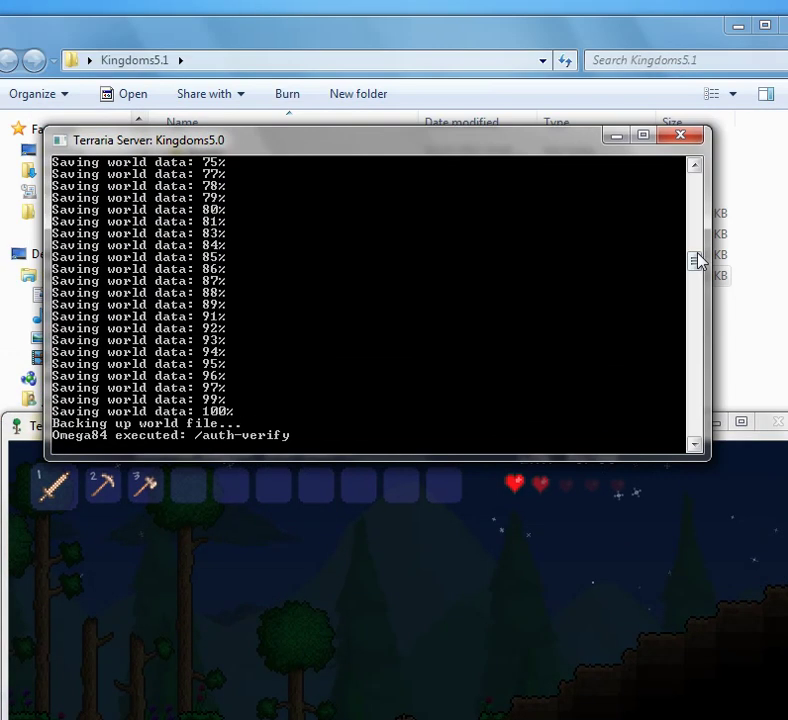
pyautogui.moveTo(698, 260); pyautogui.dragTo(700, 180)
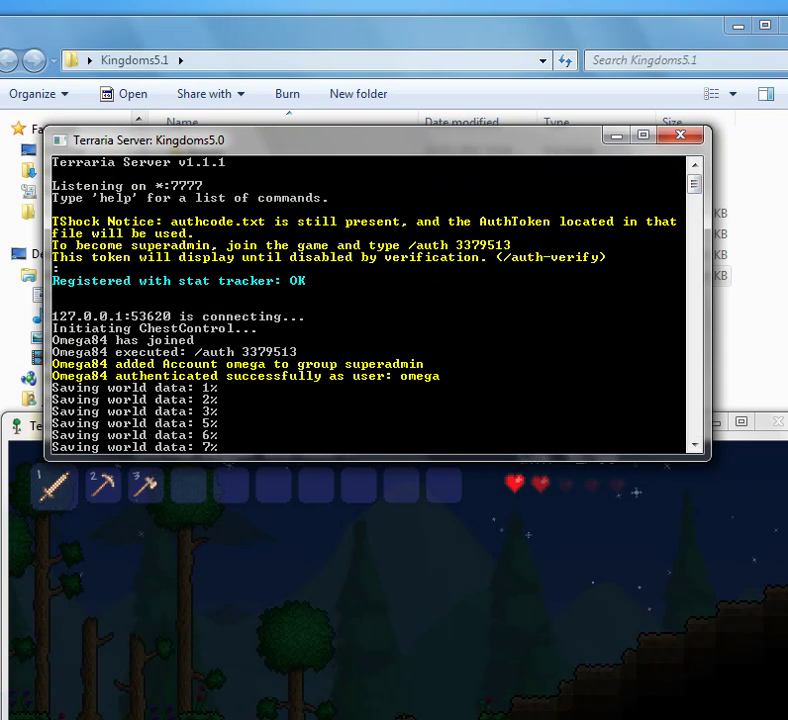
pyautogui.moveTo(697, 190); pyautogui.dragTo(686, 270)
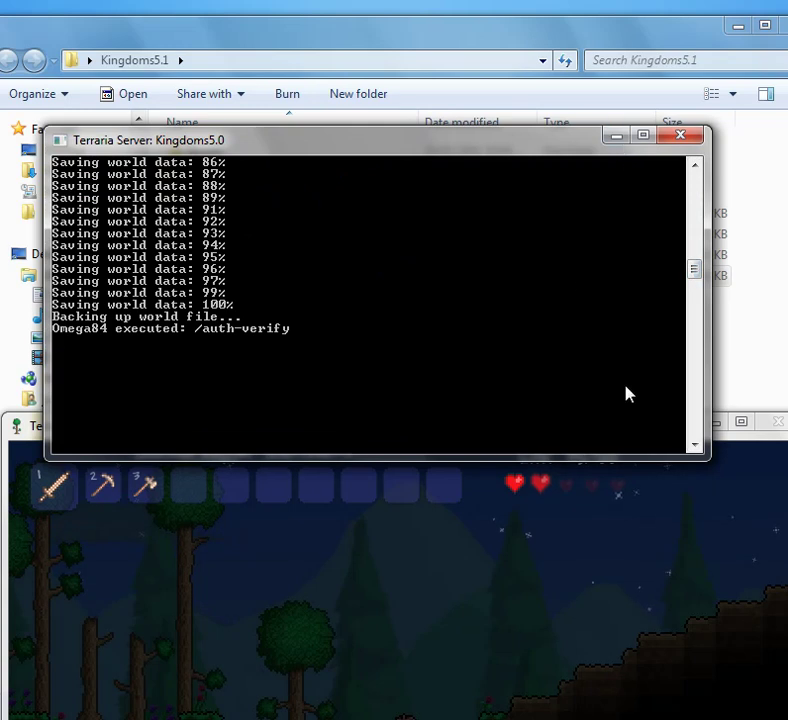
pyautogui.click(628, 593)
pyautogui.moveTo(503, 434); pyautogui.dragTo(503, 37)
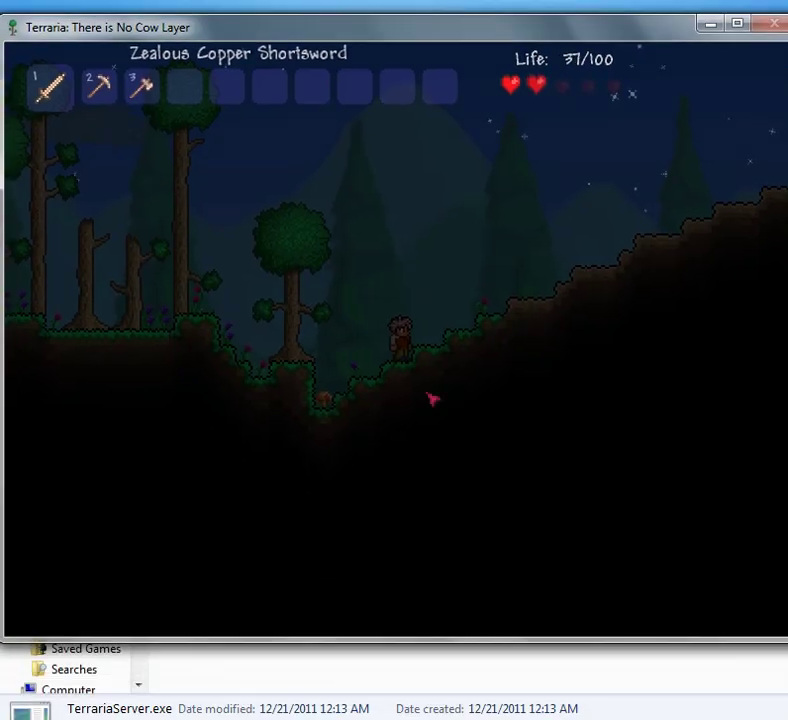
# Step: Add the account 'friend' with its password to the admin group via /user add
pyautogui.press('Return')
pyautogui.write('/user add')
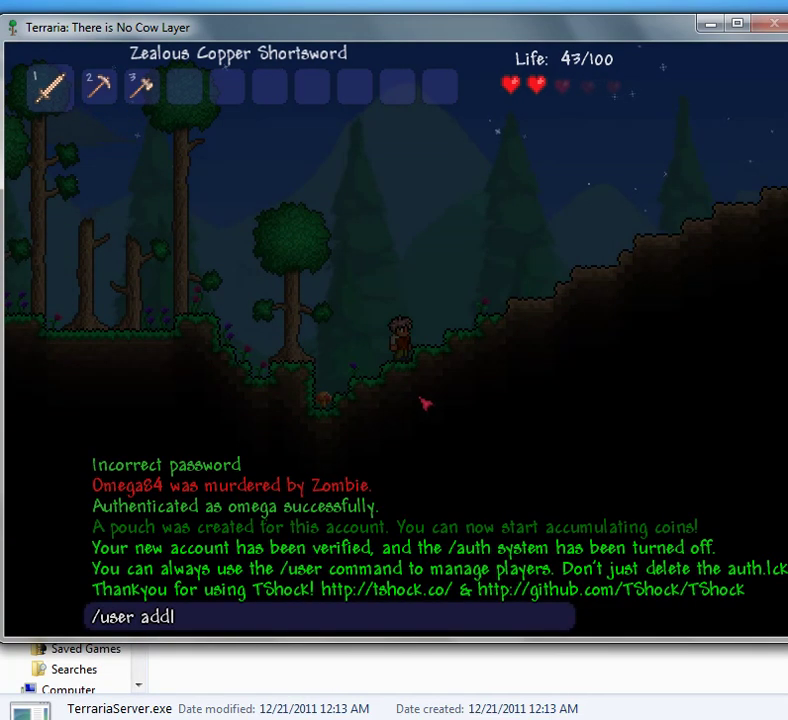
pyautogui.write('friend:123')
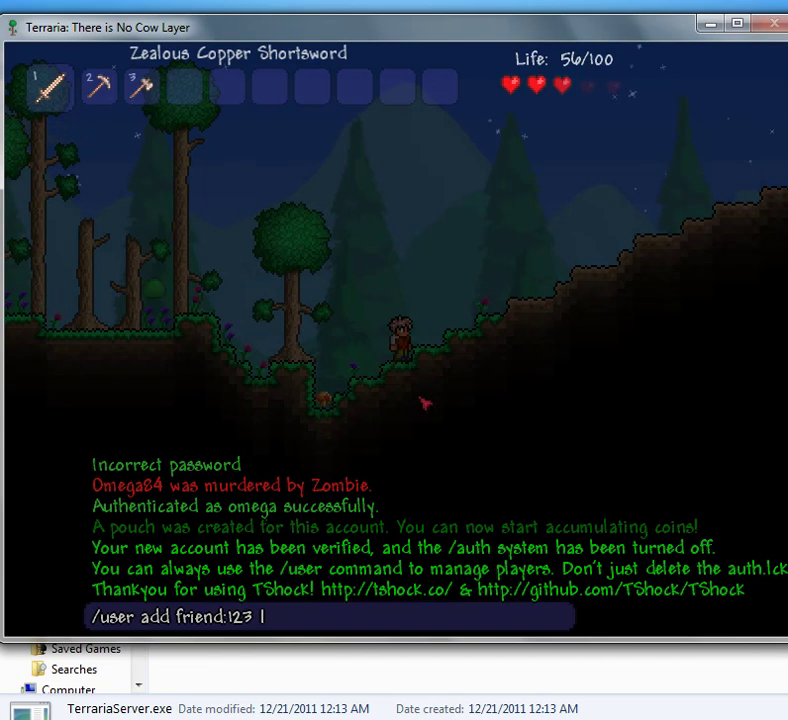
pyautogui.write('admin')
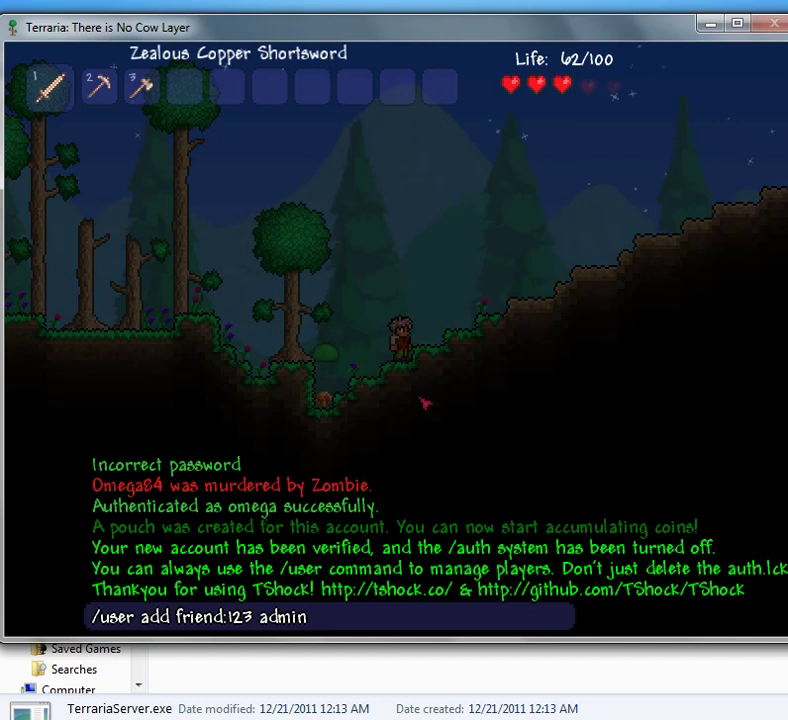
pyautogui.press('Return')
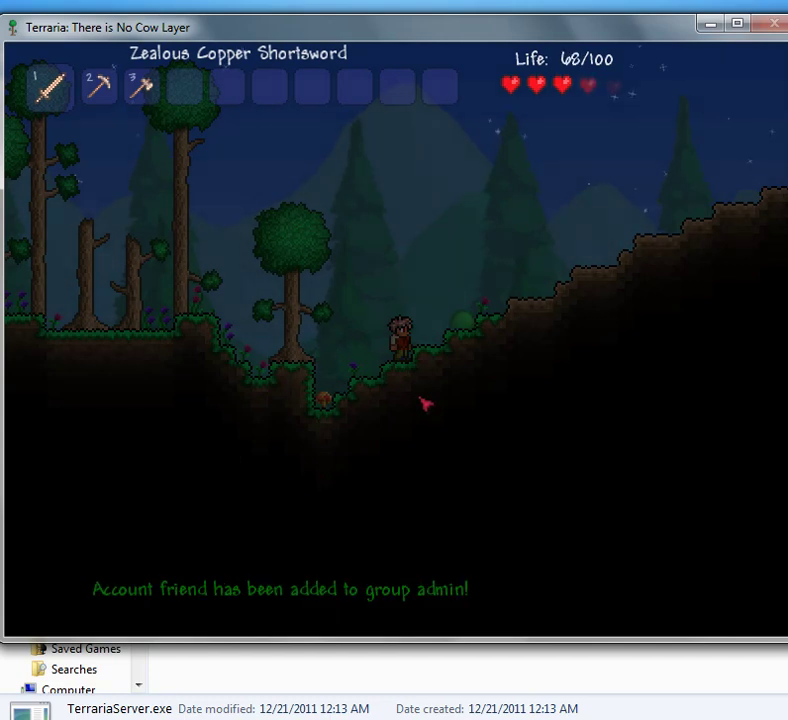
pyautogui.press('Escape')
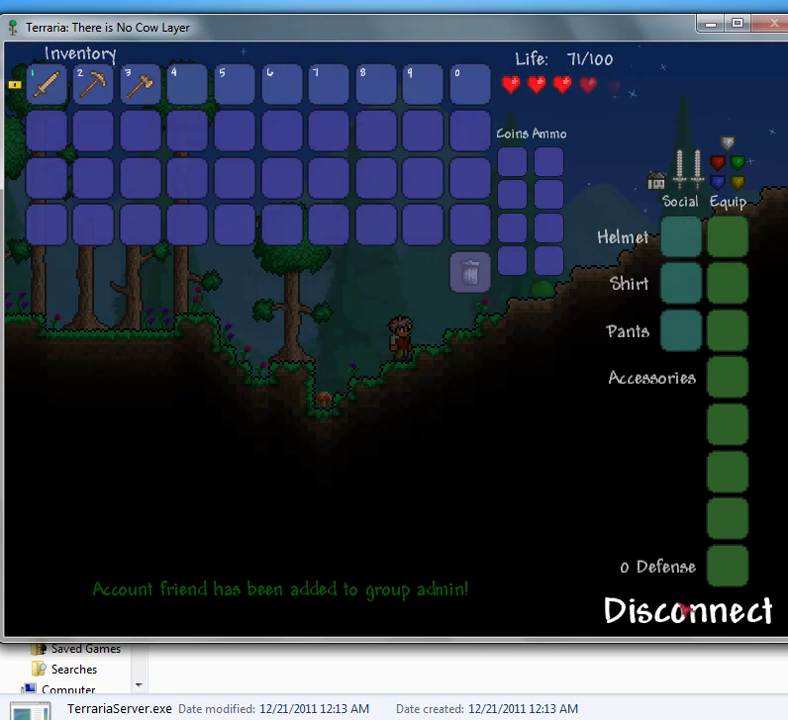
# Step: Disconnect from the world, quit the Terraria client, and stop the TShock server with 'exit'
pyautogui.click(692, 612)
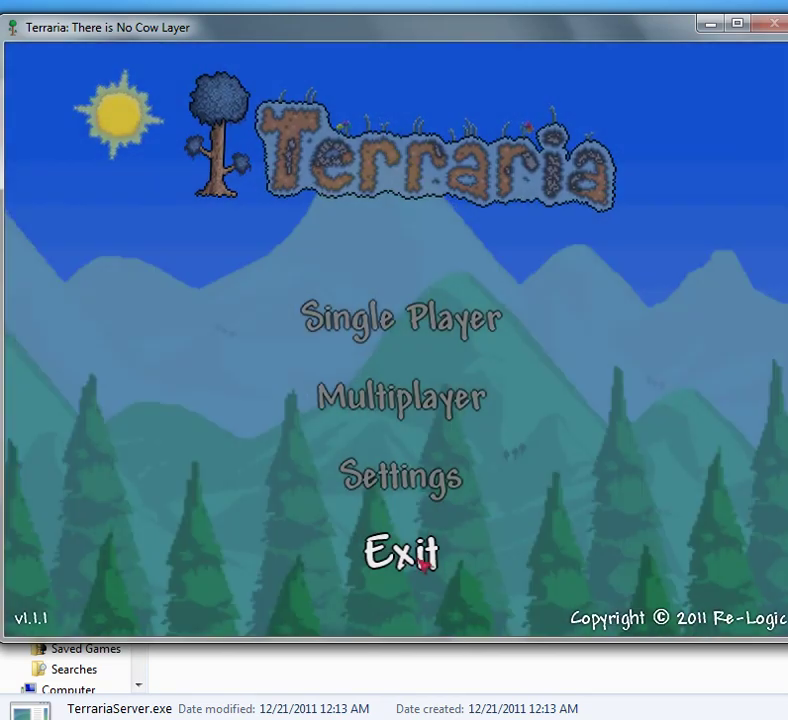
pyautogui.click(424, 565)
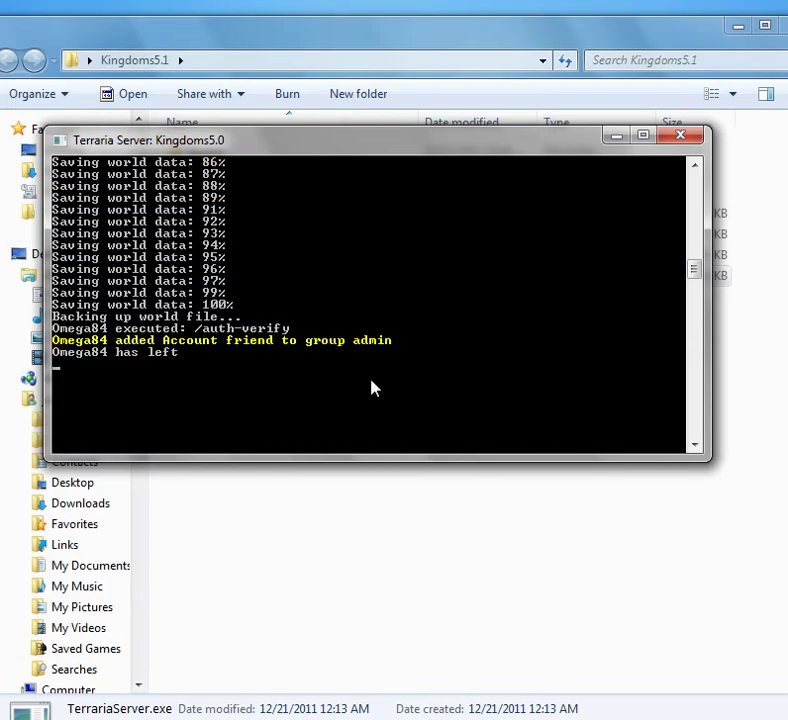
pyautogui.write('exit')
pyautogui.press('Return')
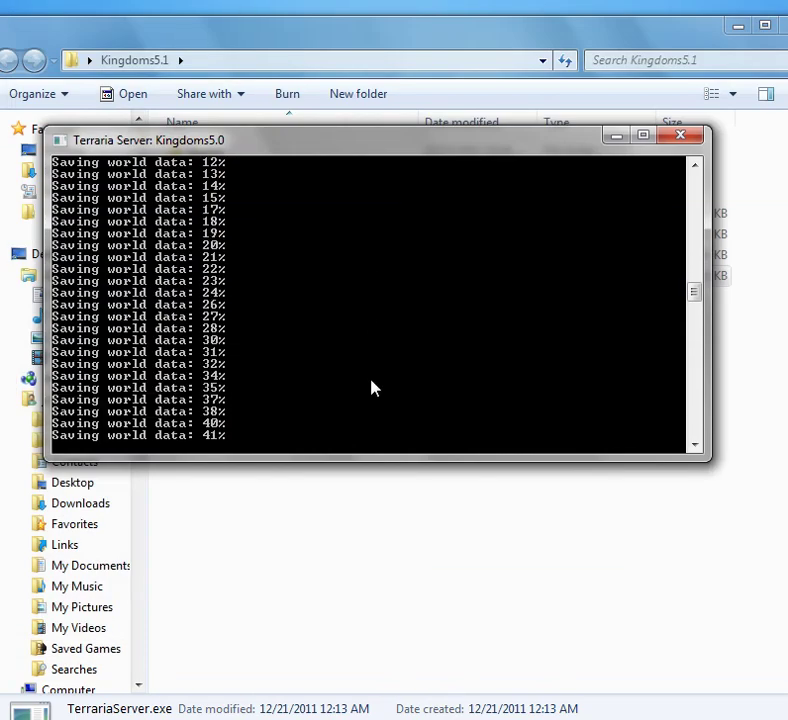